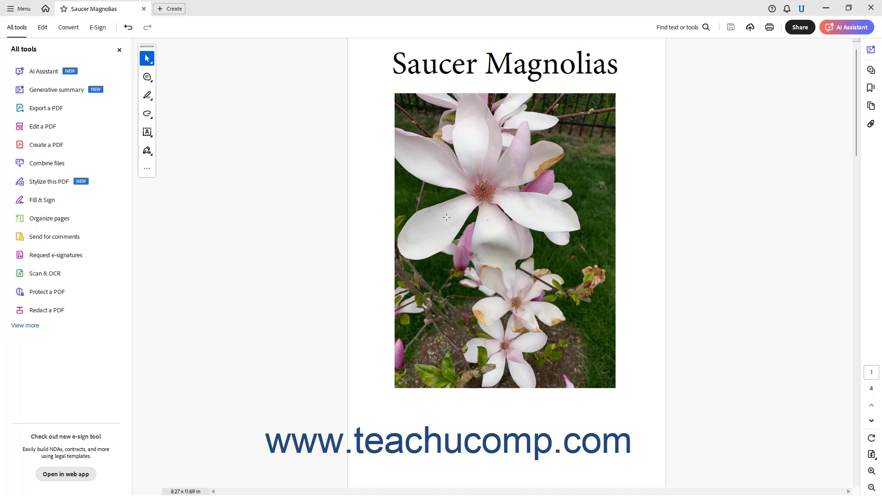
- Open the PDF Optimizer to save the Saucer Magnolias document as an optimized PDF
{"action": "left_click", "coordinate": [24, 9]}
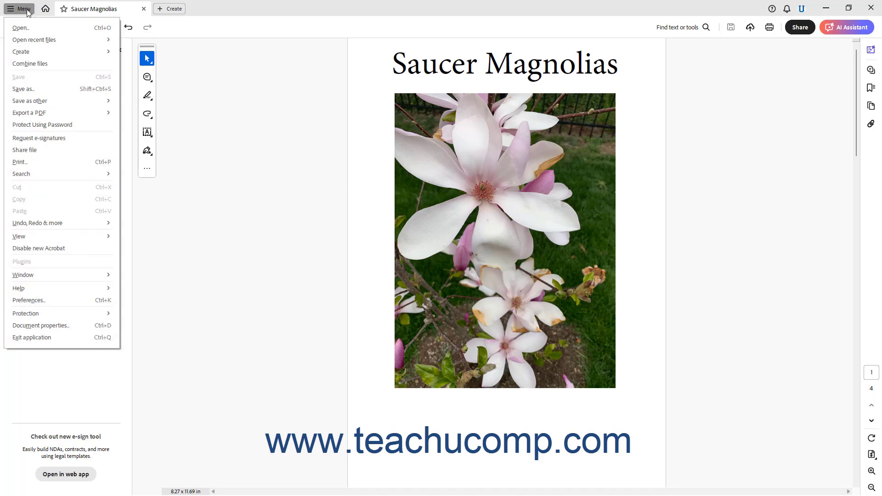
{"action": "mouse_move", "coordinate": [52, 102]}
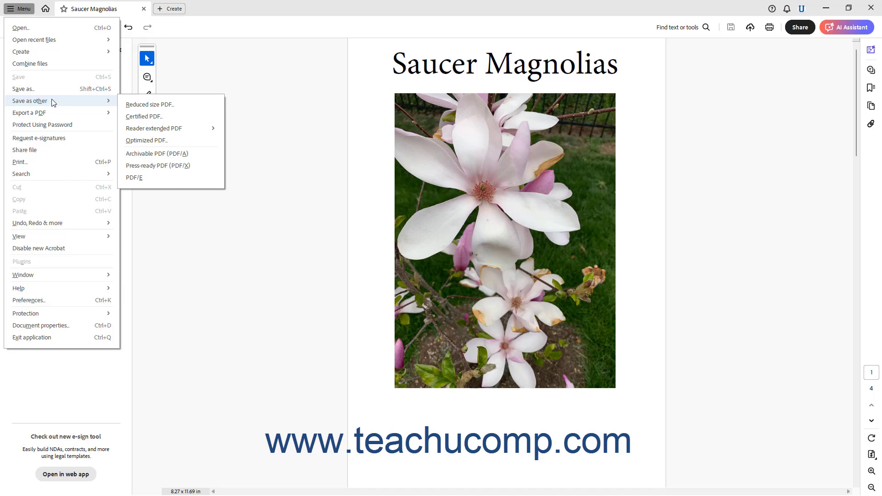
{"action": "left_click", "coordinate": [162, 146]}
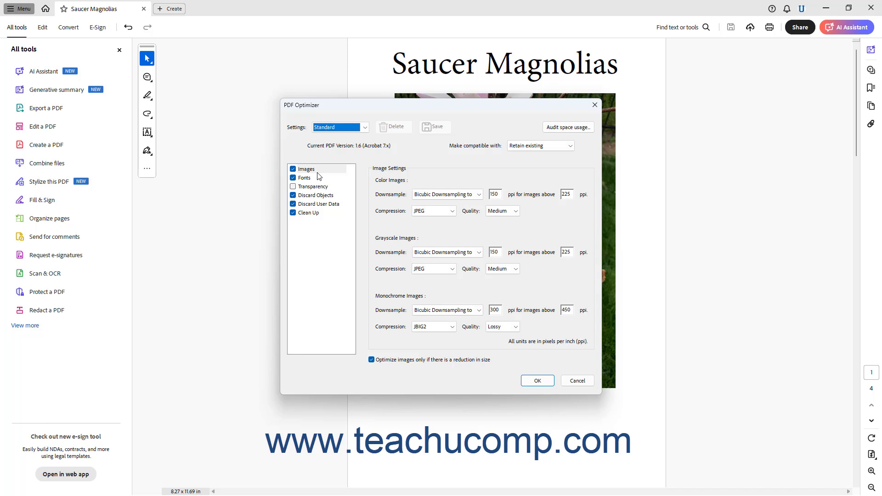
- Load the Mobile optimizer preset and switch the optimization settings to Custom
{"action": "left_click", "coordinate": [364, 128]}
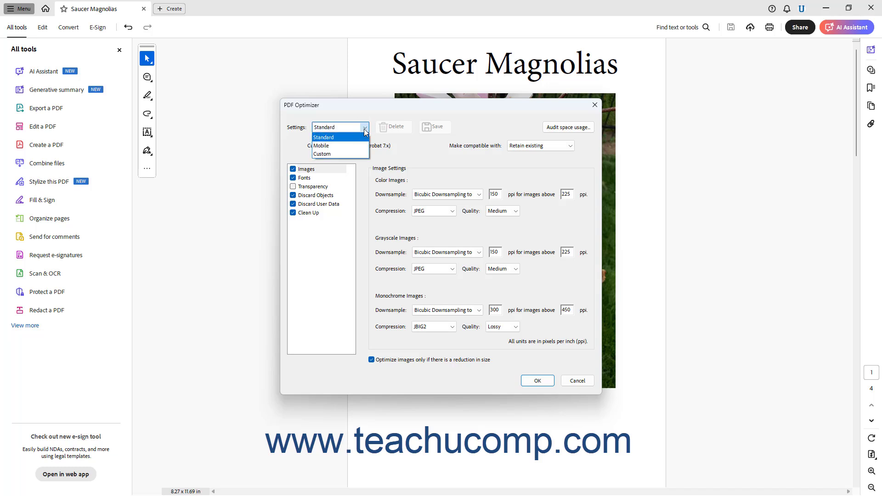
{"action": "left_click", "coordinate": [351, 145]}
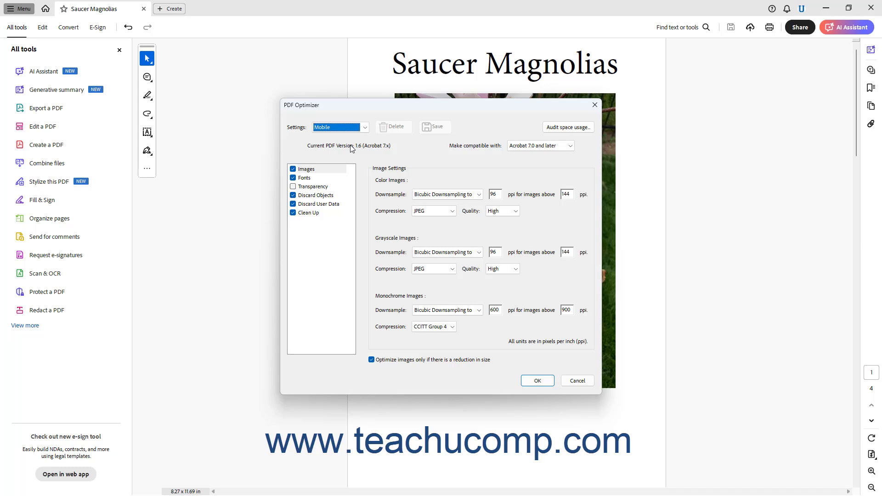
{"action": "left_click", "coordinate": [363, 127]}
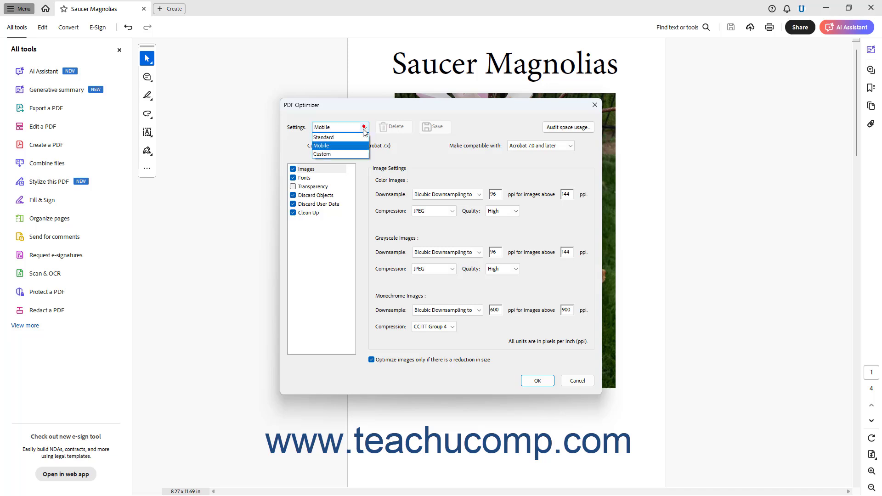
{"action": "left_click", "coordinate": [350, 153]}
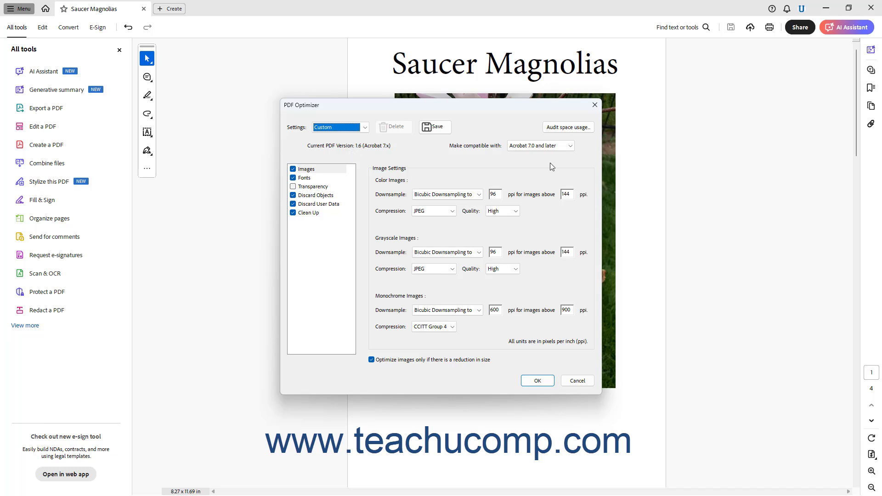
- Try Acrobat 4.0 and later as the compatibility version and change it to Acrobat 10.0 and later
{"action": "left_click", "coordinate": [570, 147]}
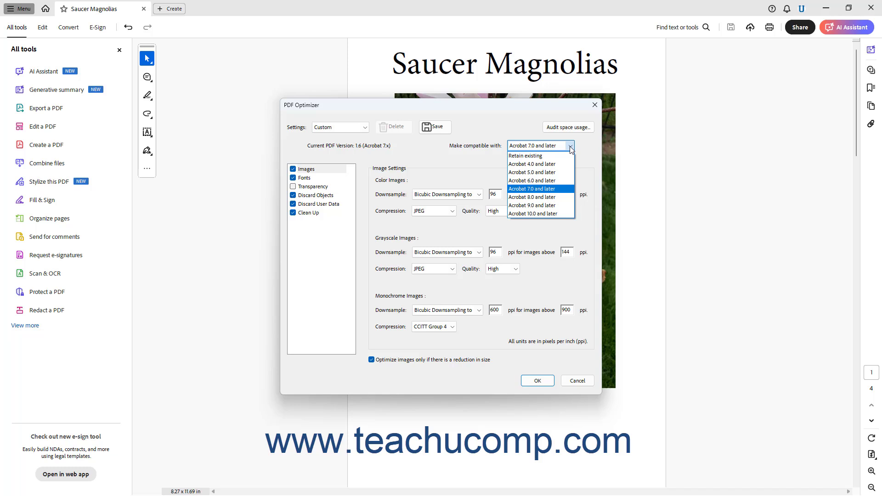
{"action": "left_click", "coordinate": [553, 164]}
{"action": "left_click", "coordinate": [570, 146]}
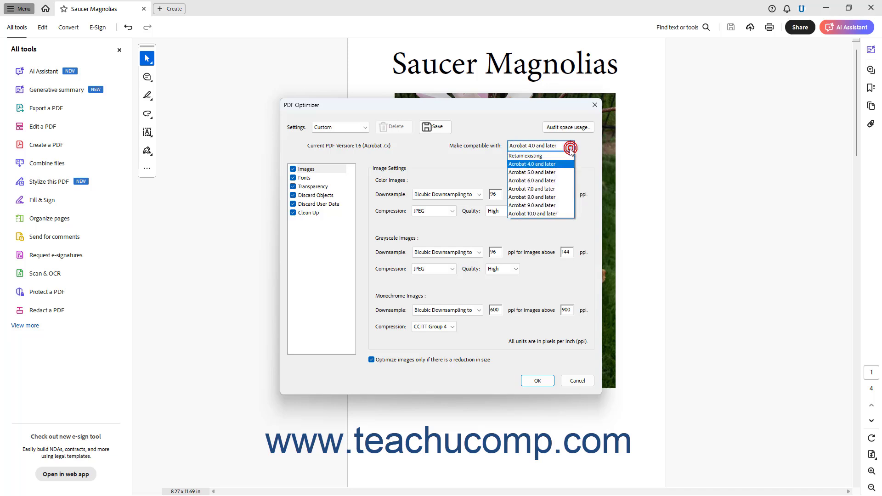
{"action": "left_click", "coordinate": [546, 216]}
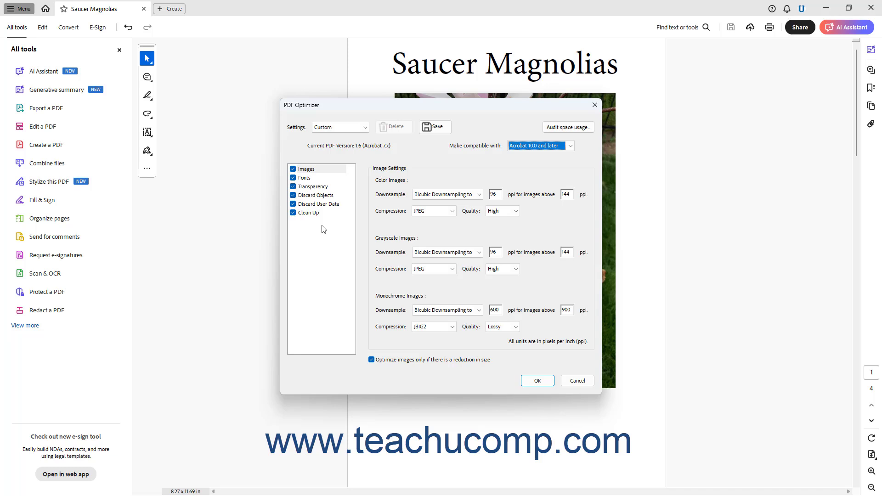
- Examine the font unembedding settings and the downsampling method and resolution options for color images
{"action": "left_click", "coordinate": [320, 179]}
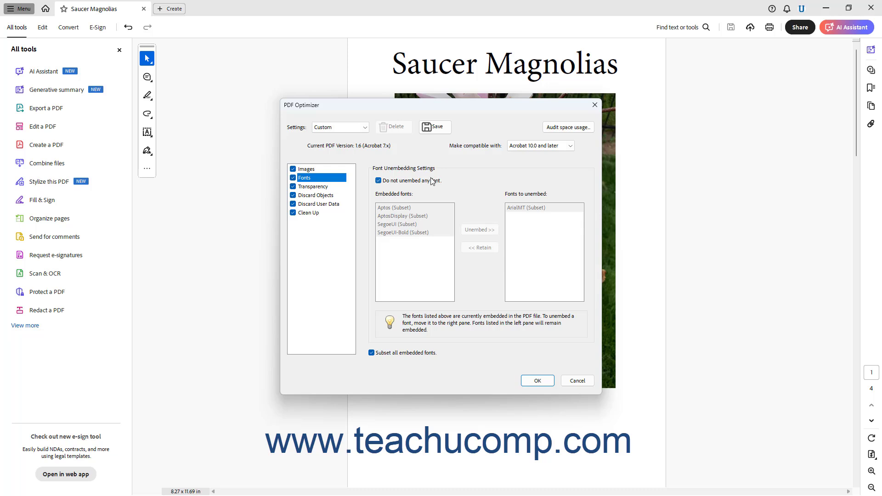
{"action": "left_click", "coordinate": [321, 171]}
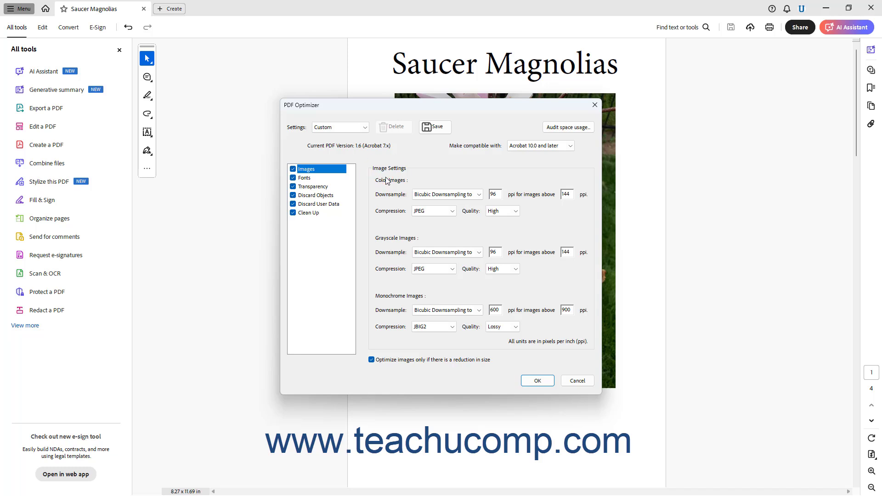
{"action": "left_click", "coordinate": [479, 195]}
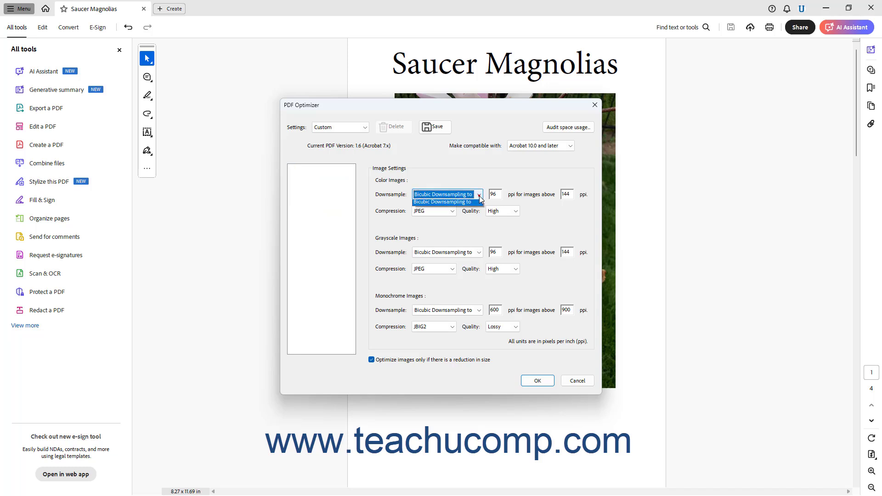
{"action": "left_click", "coordinate": [479, 196]}
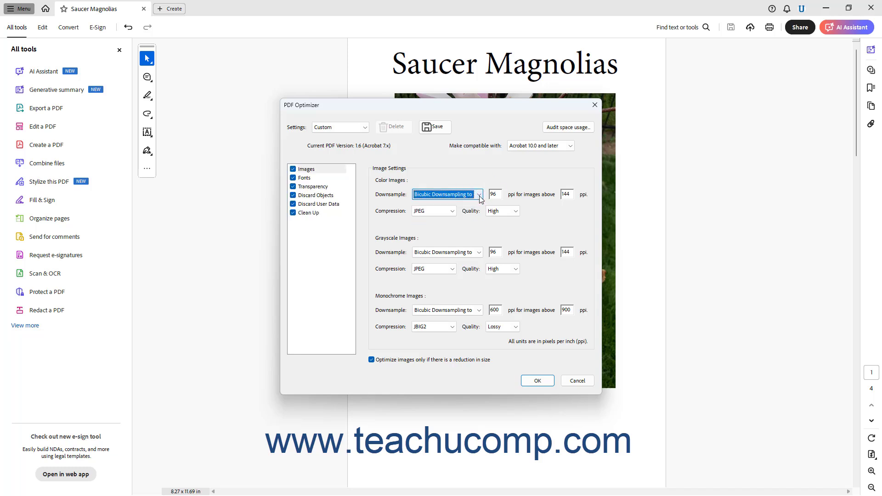
{"action": "left_click", "coordinate": [495, 196]}
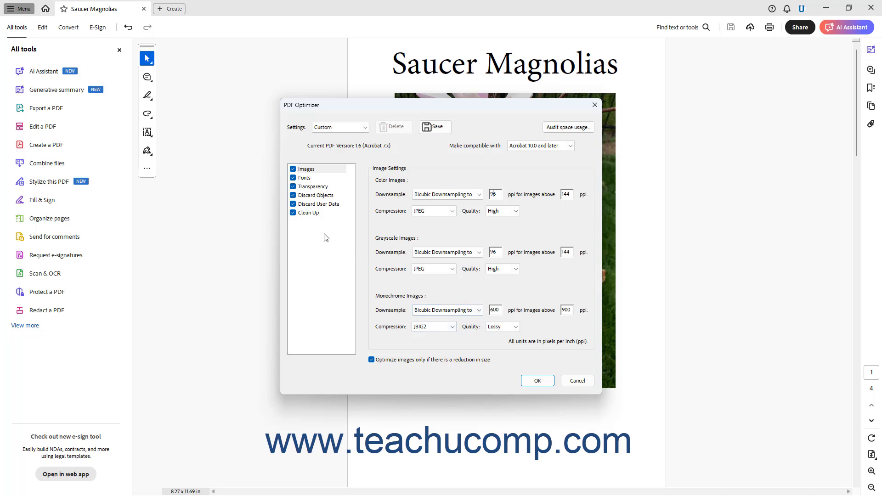
- Allow font unembedding in the Fonts settings and move Aptos (Subset) to the fonts to unembed
{"action": "left_click", "coordinate": [306, 178]}
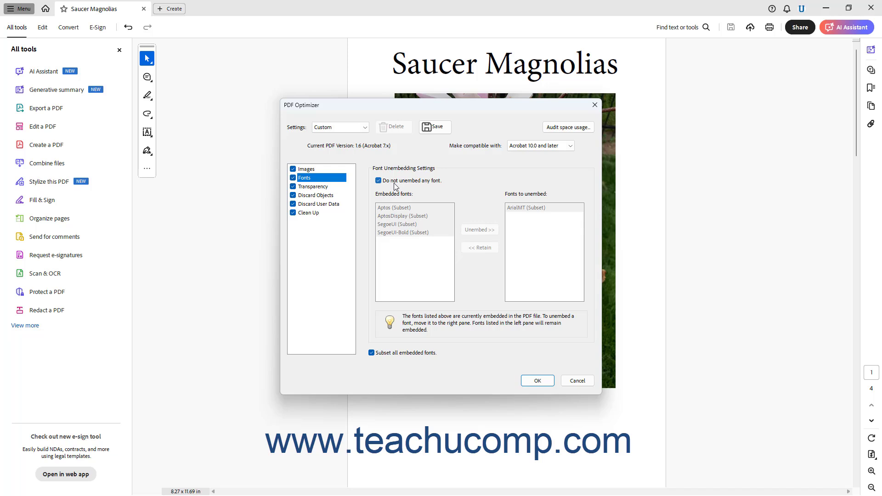
{"action": "left_click", "coordinate": [393, 183]}
{"action": "left_click", "coordinate": [396, 209]}
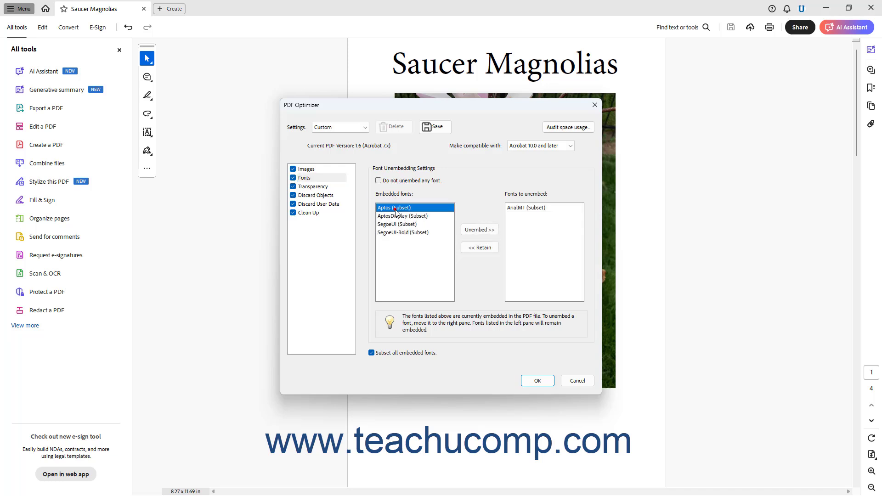
{"action": "left_click", "coordinate": [479, 232]}
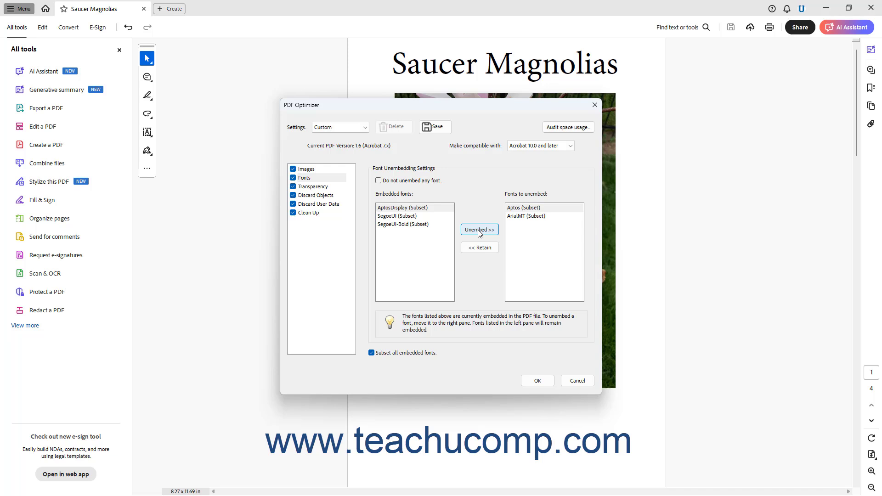
- Retain ArialMT (Subset) as an embedded font and re-enable the option to not unembed any font
{"action": "left_click", "coordinate": [528, 216]}
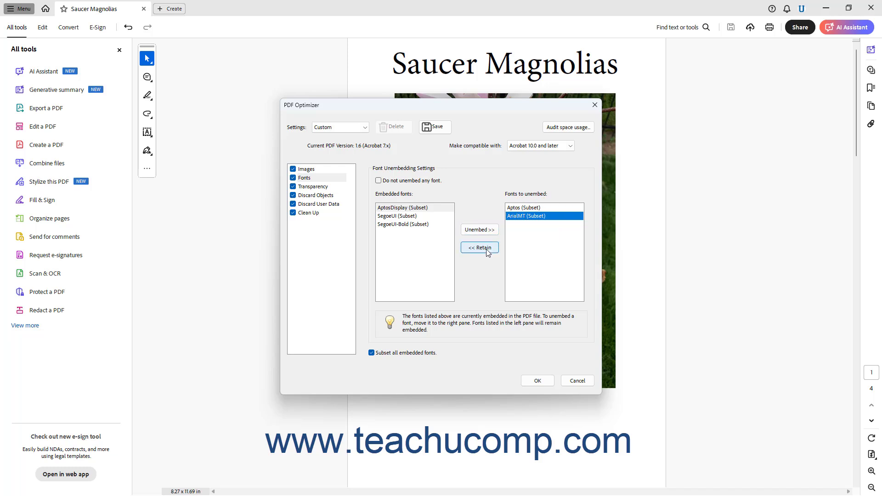
{"action": "left_click", "coordinate": [487, 251]}
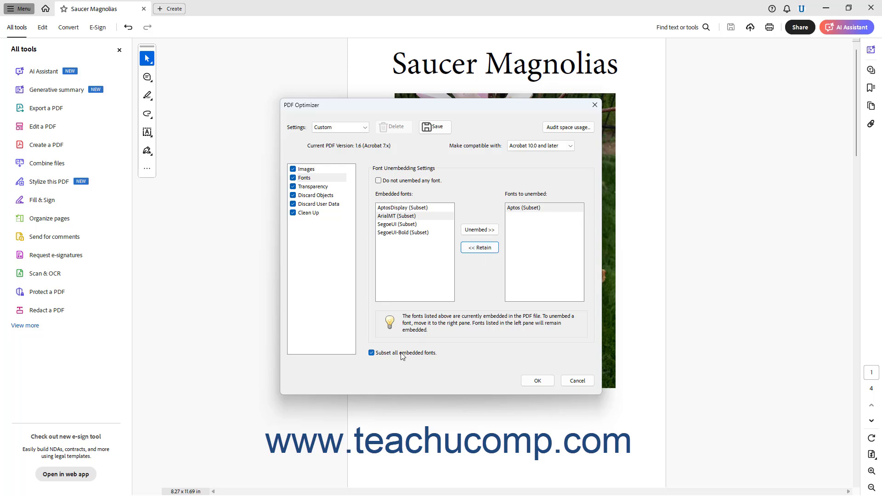
{"action": "left_click", "coordinate": [391, 182]}
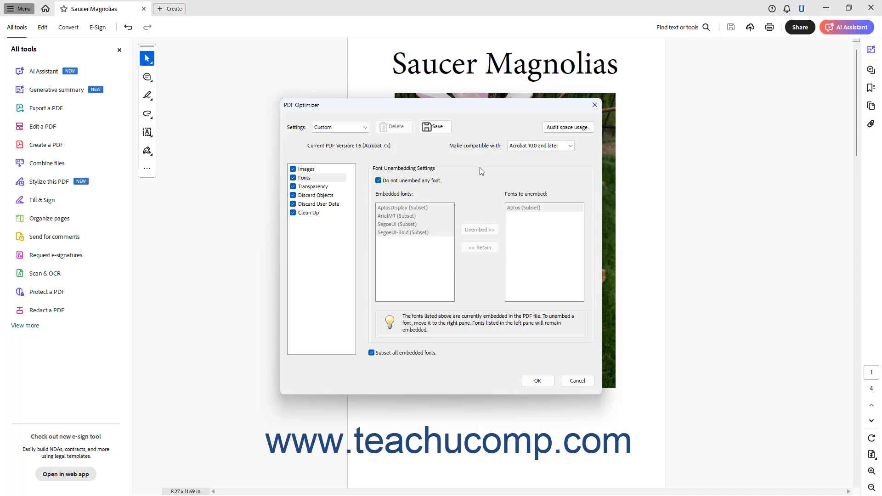
- Set compatibility to Acrobat 4.0 and later, view the transparency presets, and return compatibility to Acrobat 10.0 and later
{"action": "left_click", "coordinate": [533, 146]}
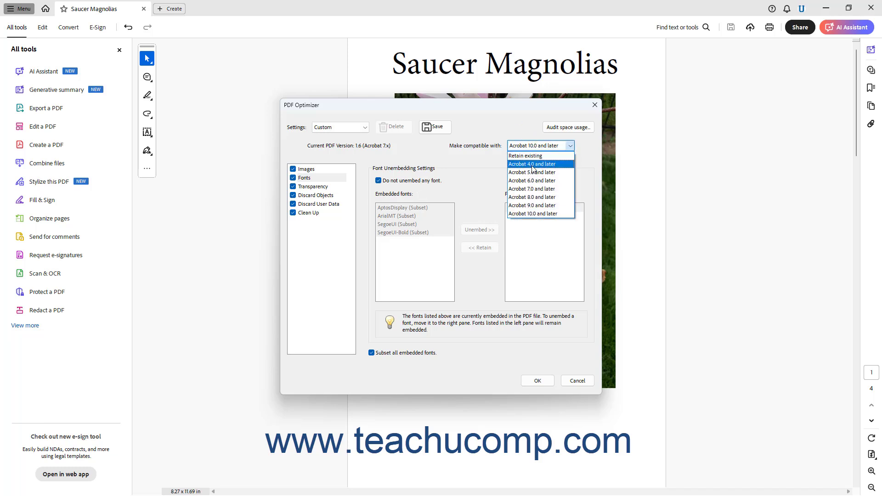
{"action": "left_click", "coordinate": [532, 166]}
{"action": "left_click", "coordinate": [324, 187]}
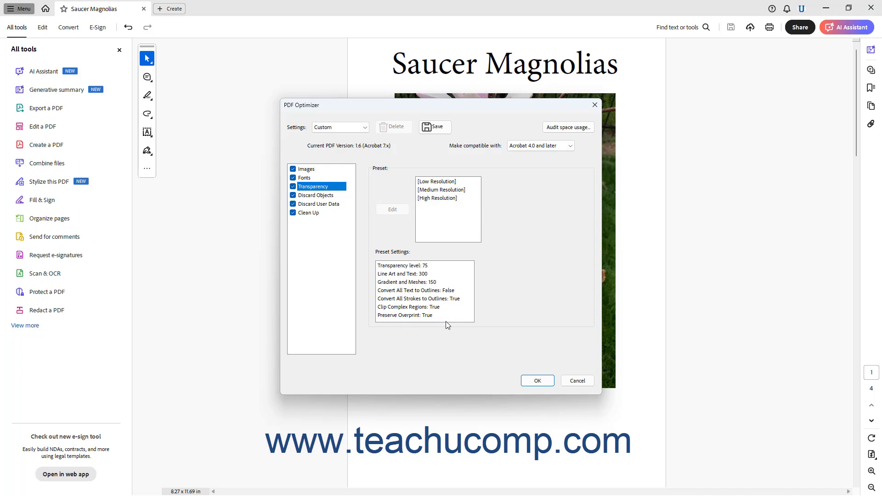
{"action": "left_click", "coordinate": [540, 147]}
{"action": "left_click", "coordinate": [531, 212]}
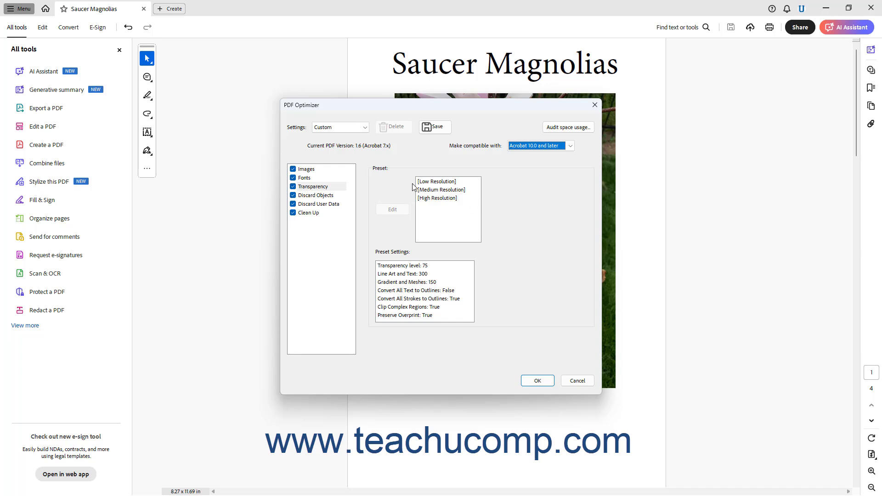
- Review the Discard Objects, Discard User Data and Clean Up settings, including the object compression options
{"action": "left_click", "coordinate": [329, 199]}
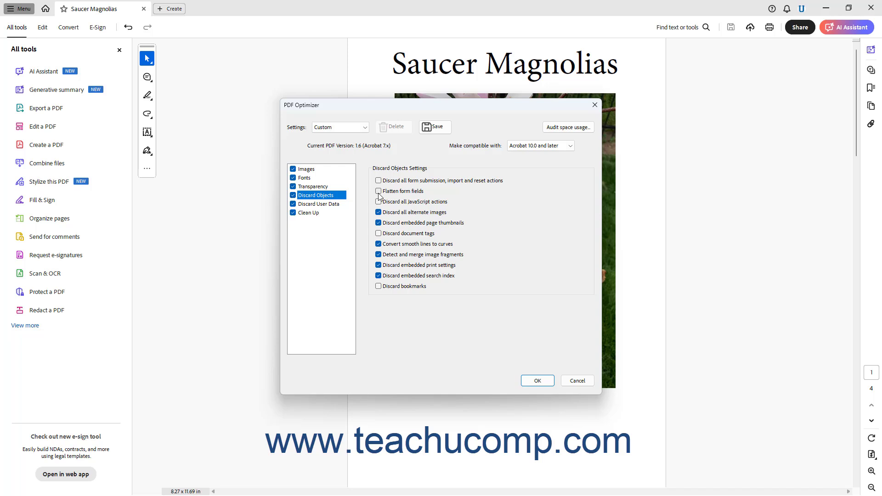
{"action": "left_click", "coordinate": [322, 205]}
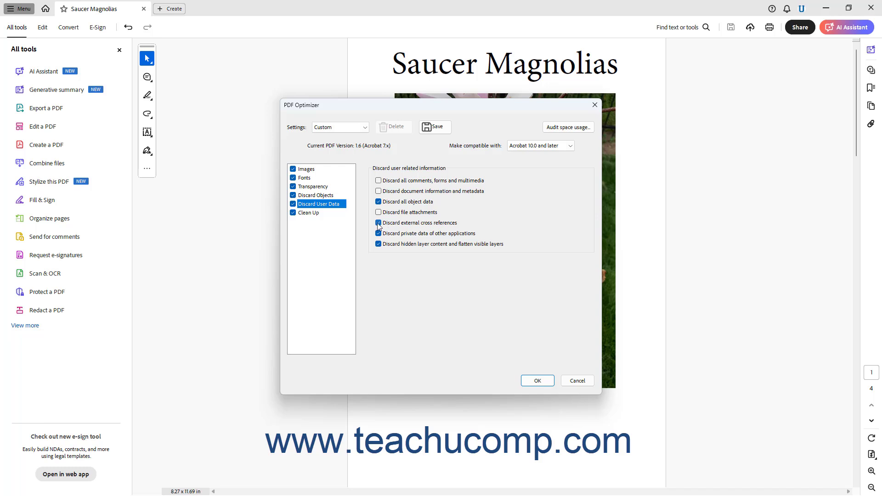
{"action": "left_click", "coordinate": [321, 216]}
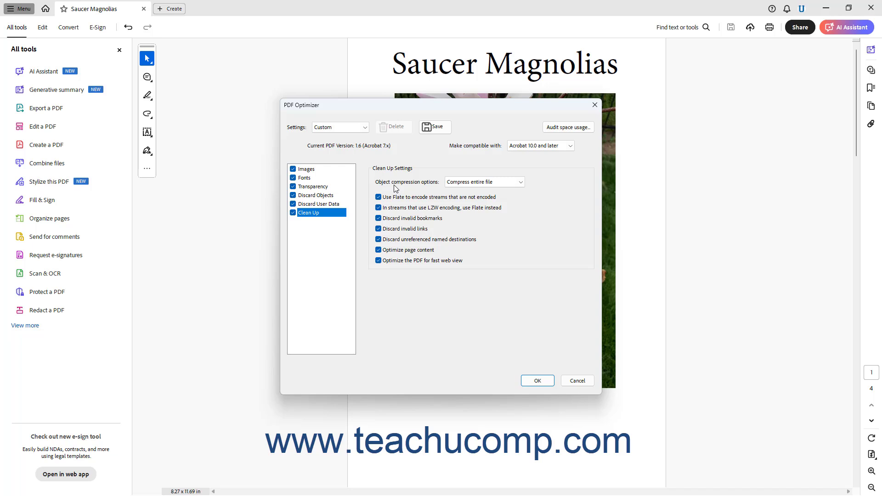
{"action": "left_click", "coordinate": [520, 184]}
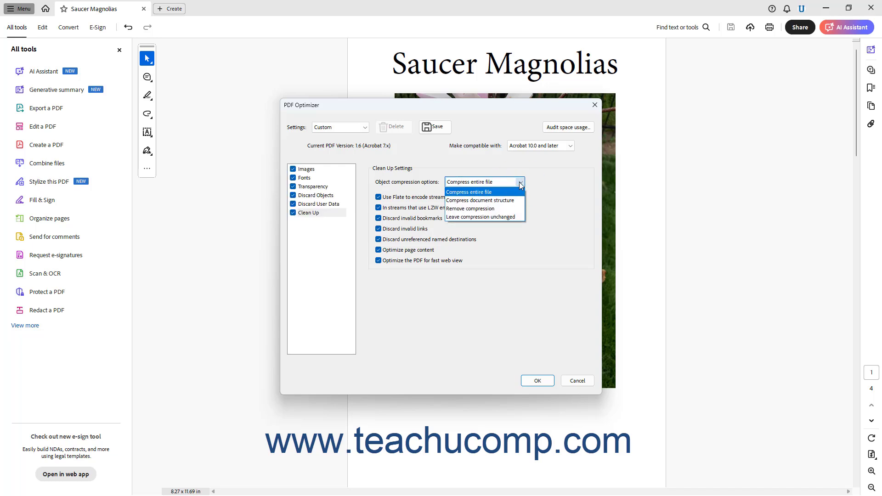
{"action": "left_click", "coordinate": [521, 184]}
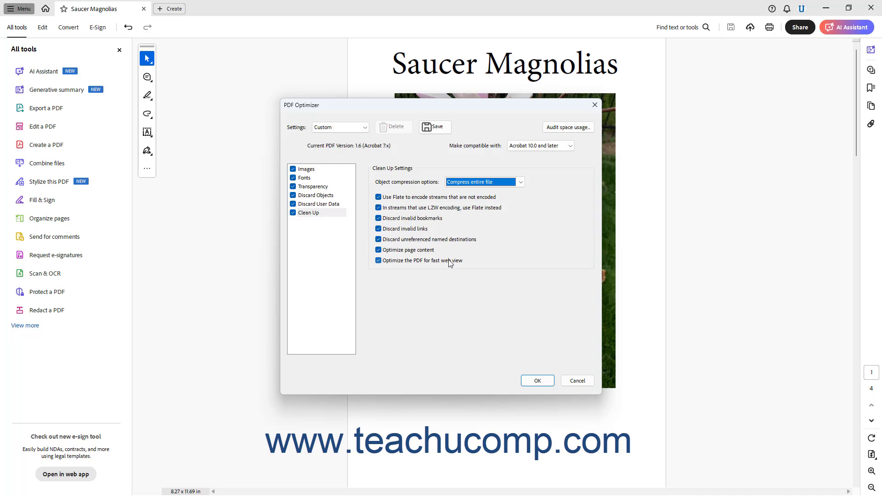
- Apply the Mobile preset to the optimization settings and accept them
{"action": "left_click", "coordinate": [364, 128]}
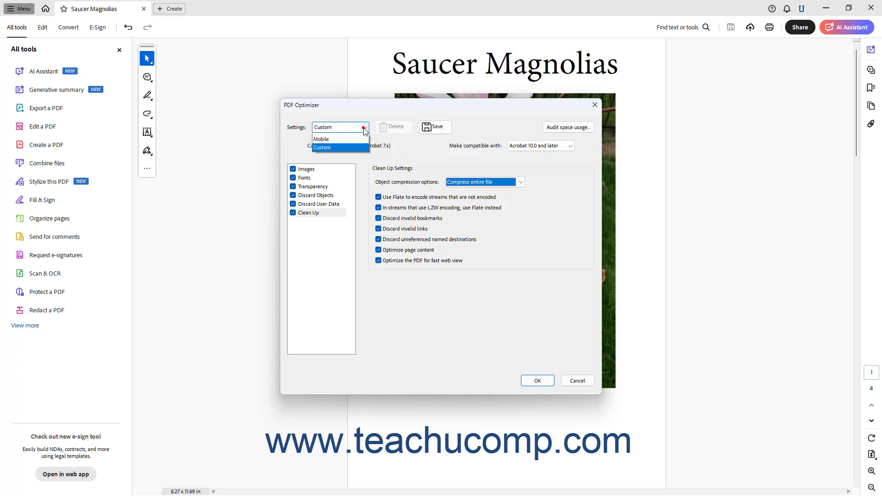
{"action": "left_click", "coordinate": [359, 146]}
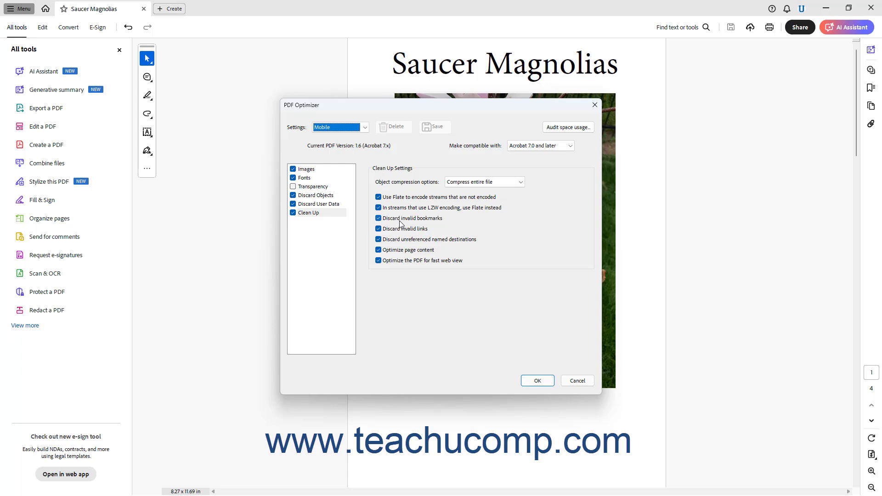
{"action": "left_click", "coordinate": [535, 381]}
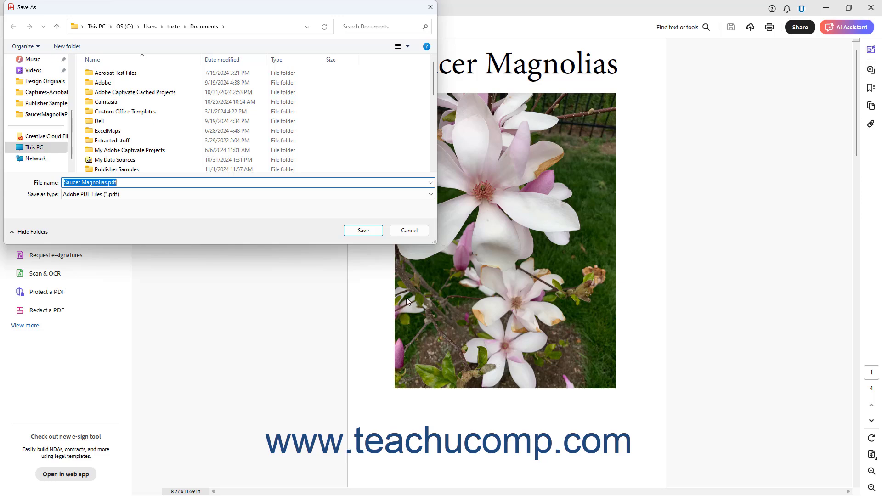
- Save the optimized PDF in the Documents folder as "Saucer Magnolias - Mobile.pdf"
{"action": "left_click", "coordinate": [106, 183]}
{"action": "type", "text": "- Mobile"}
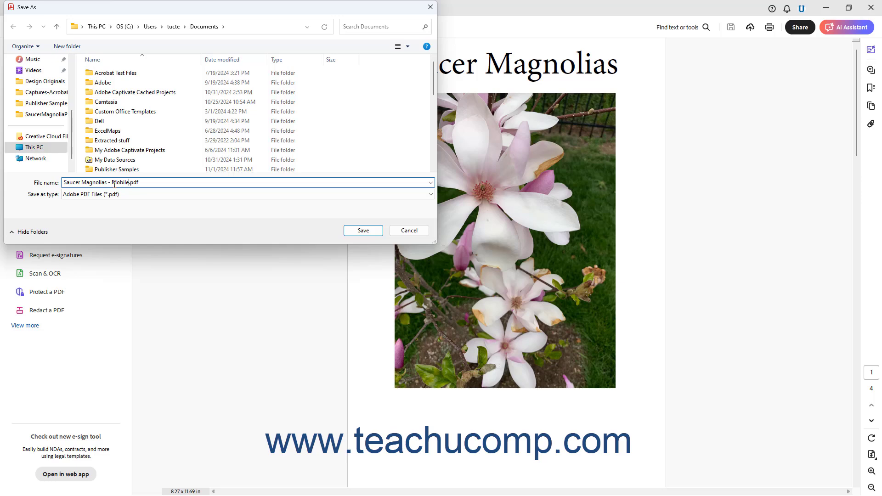
{"action": "left_click", "coordinate": [356, 233]}
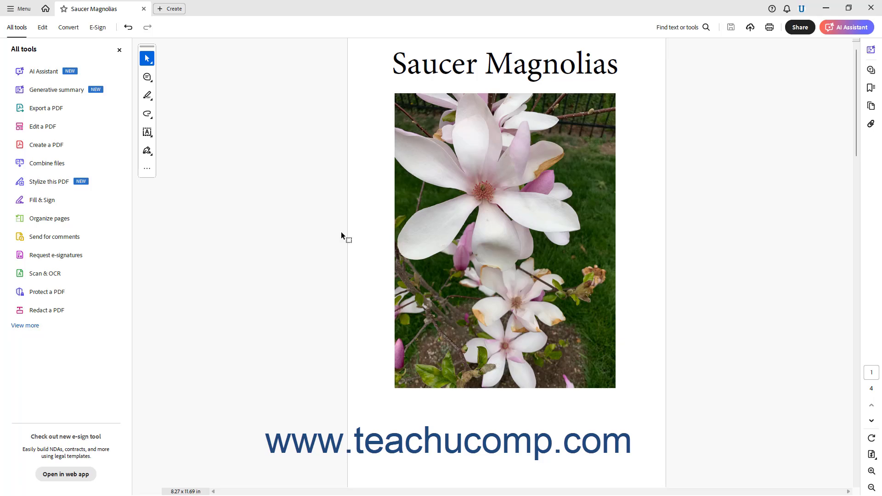